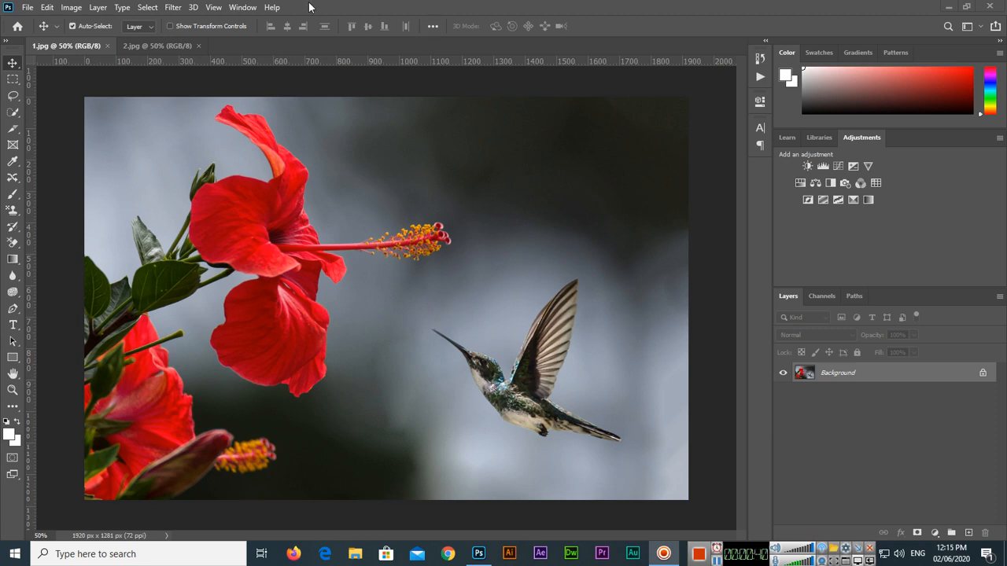
# Show the Actions list and create a new action set named My New Actions.
pyautogui.click(247, 8)
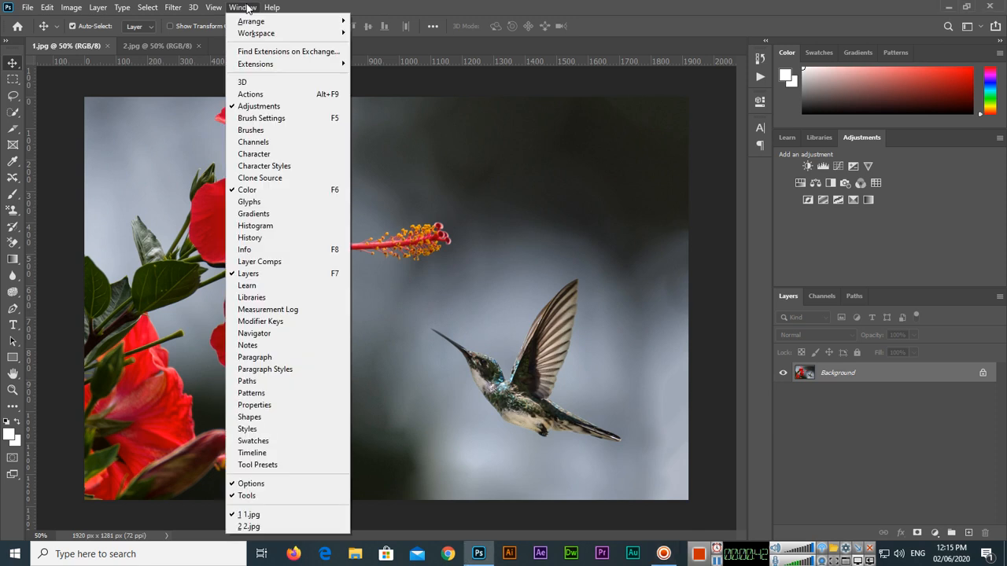
pyautogui.click(250, 94)
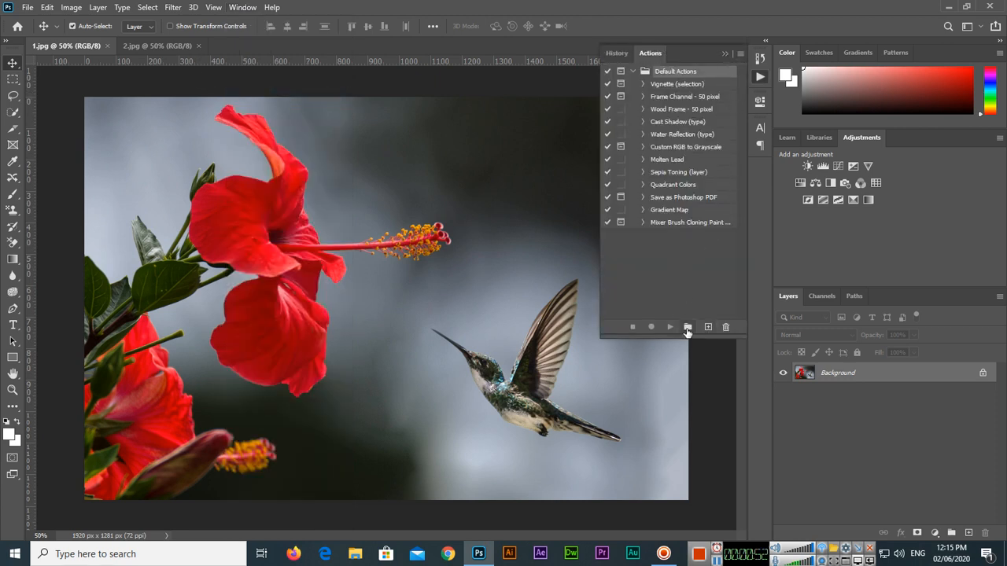
pyautogui.click(687, 327)
pyautogui.write('My N')
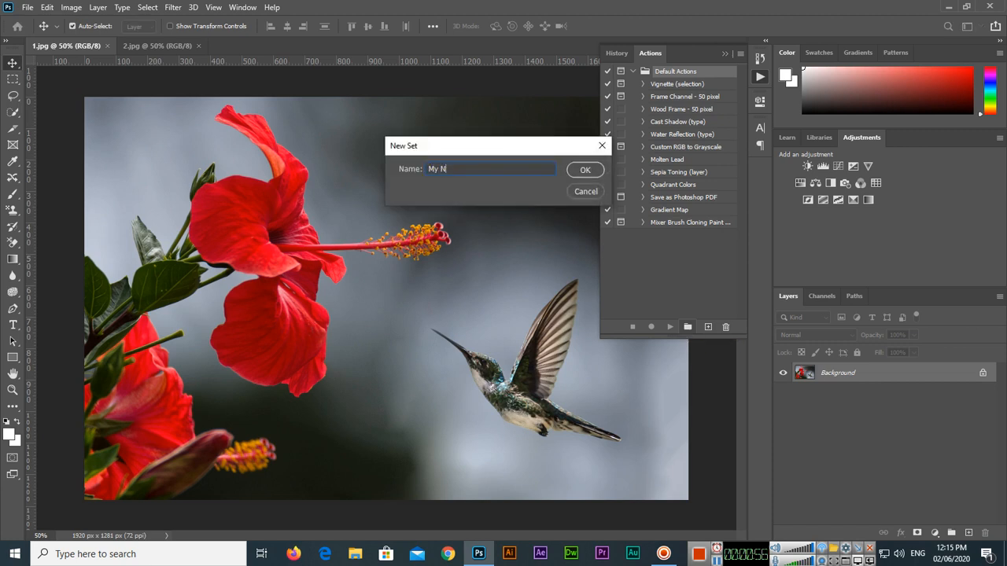
pyautogui.write('ew Actions')
pyautogui.click(589, 173)
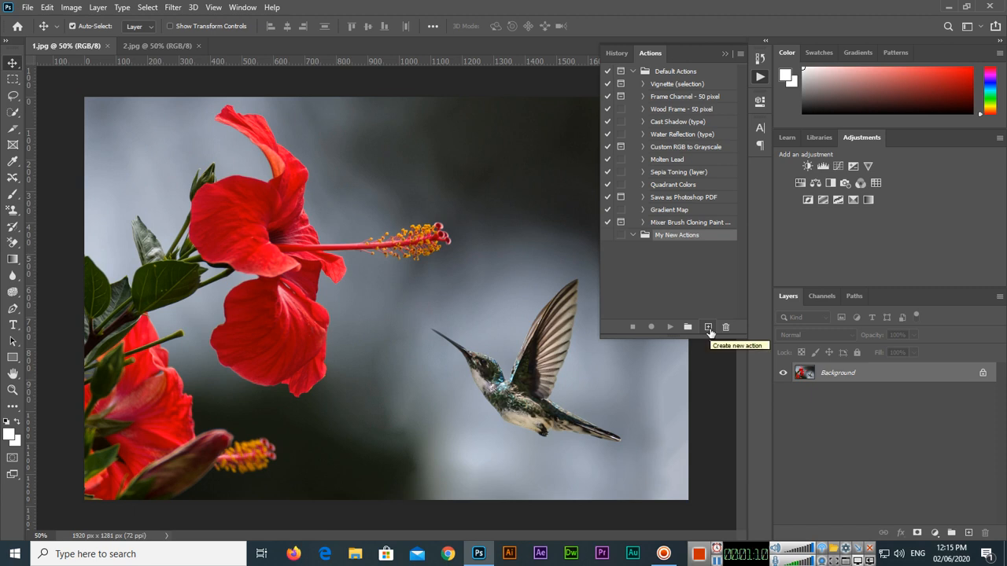
pyautogui.rightClick(907, 377)
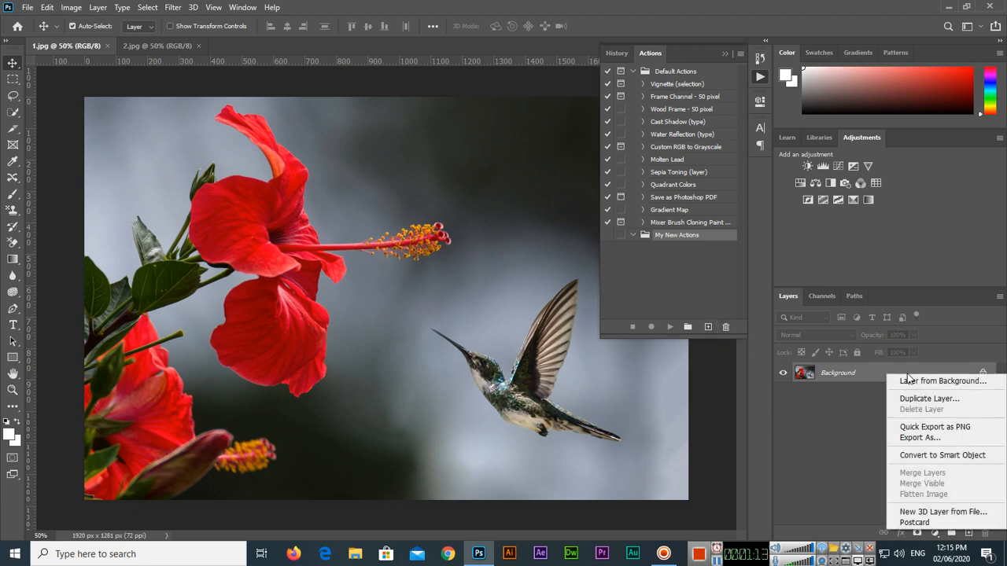
pyautogui.click(938, 456)
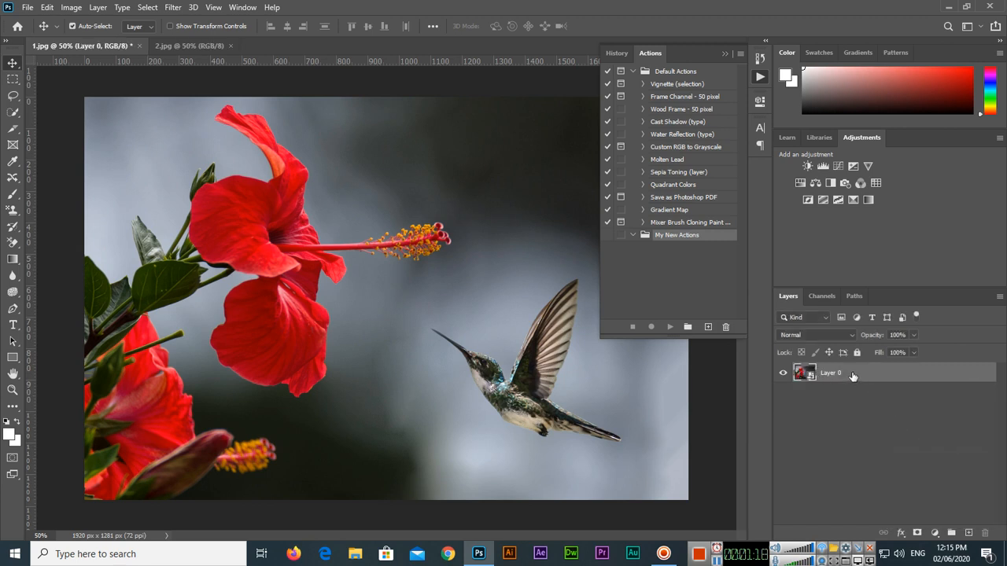
pyautogui.hotkey('ctrl', 'z')
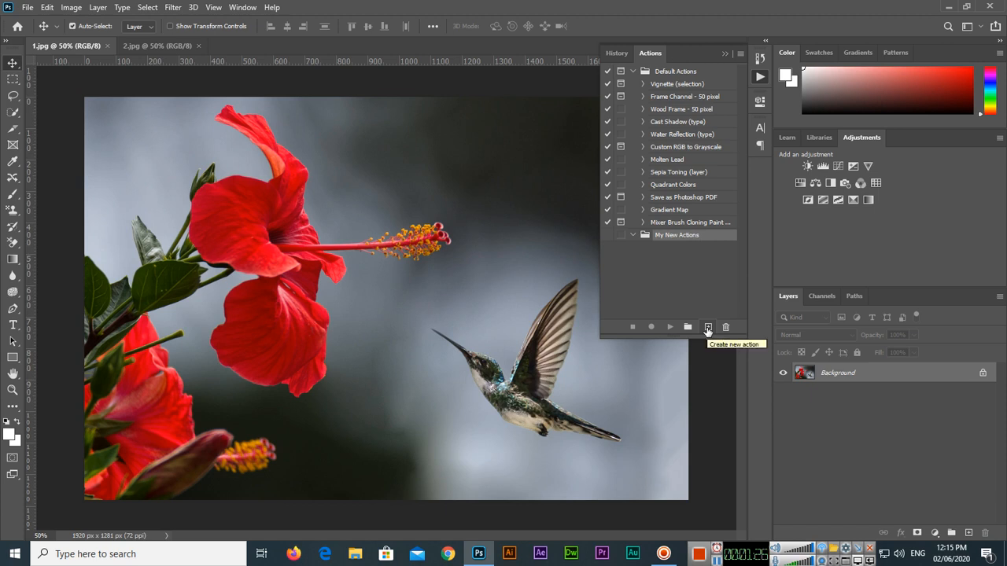
# Start recording an action named My First Action in the My New Actions set and convert the Background layer to a smart object.
pyautogui.click(707, 327)
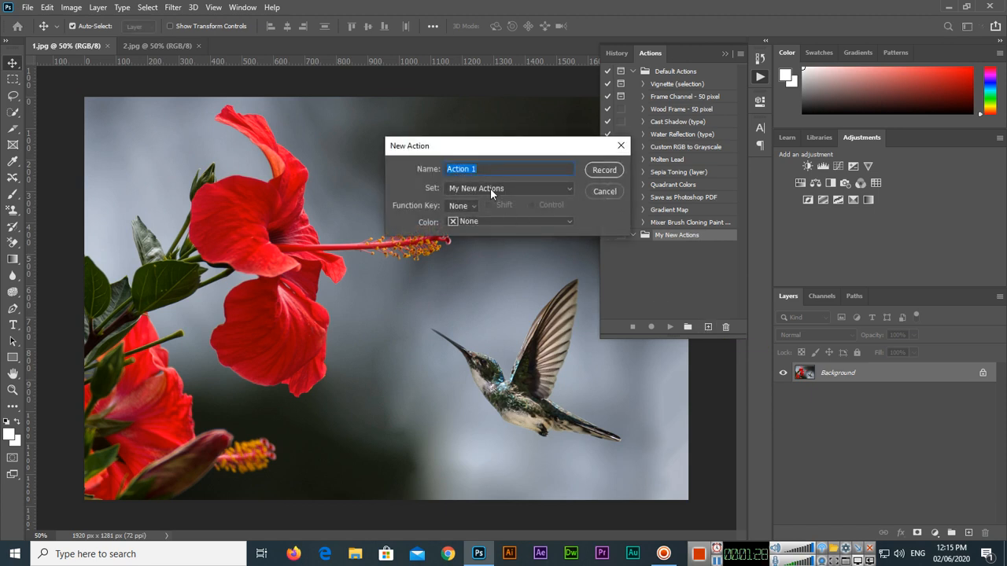
pyautogui.write('My First Action')
pyautogui.click(604, 170)
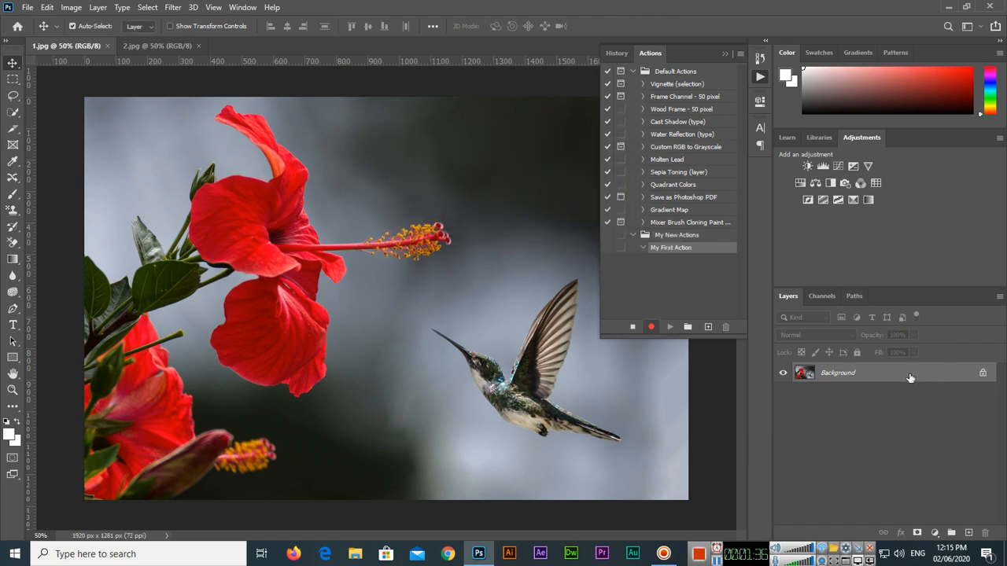
pyautogui.rightClick(912, 379)
pyautogui.click(936, 456)
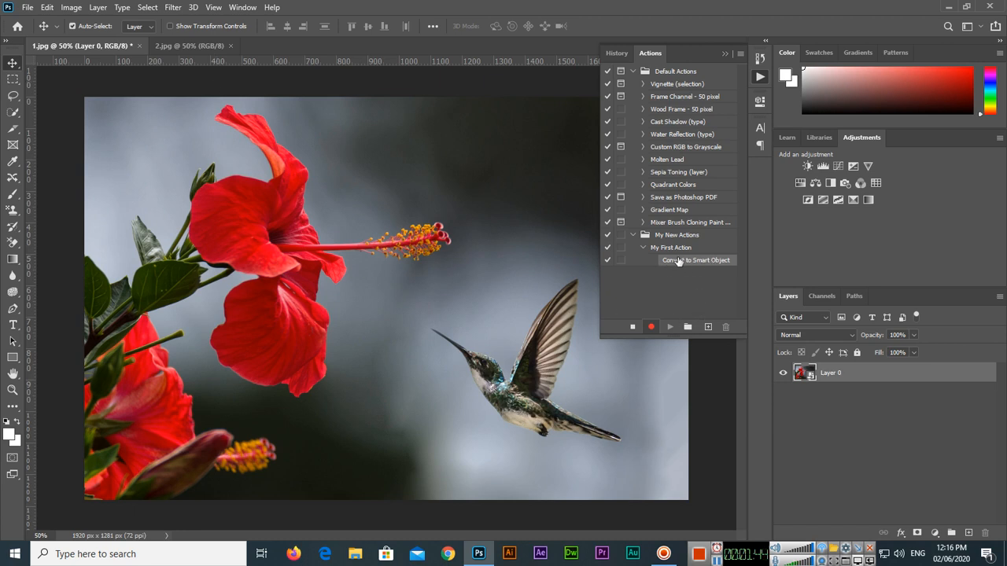
# Apply a Gaussian Blur with a radius of 3.5 pixels to the smart object layer.
pyautogui.click(173, 8)
pyautogui.moveTo(259, 150)
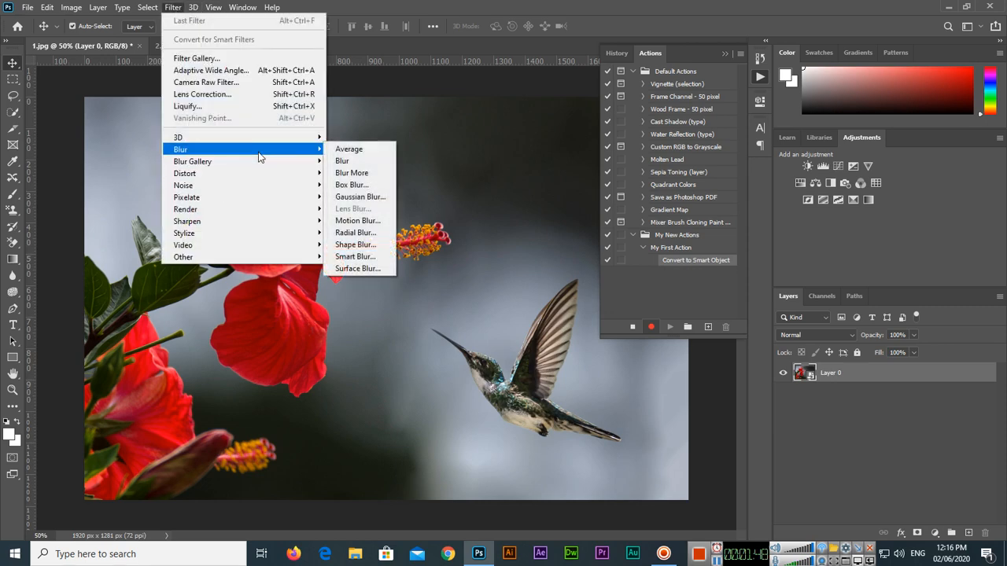
pyautogui.click(368, 199)
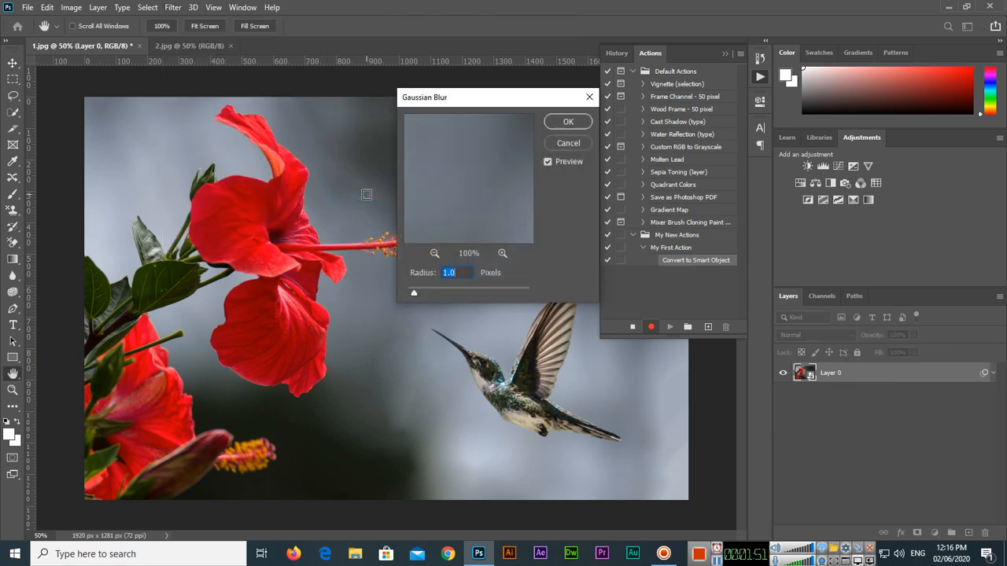
pyautogui.click(434, 253)
pyautogui.click(434, 253)
pyautogui.click(434, 253)
pyautogui.click(434, 254)
pyautogui.moveTo(414, 294); pyautogui.dragTo(439, 294)
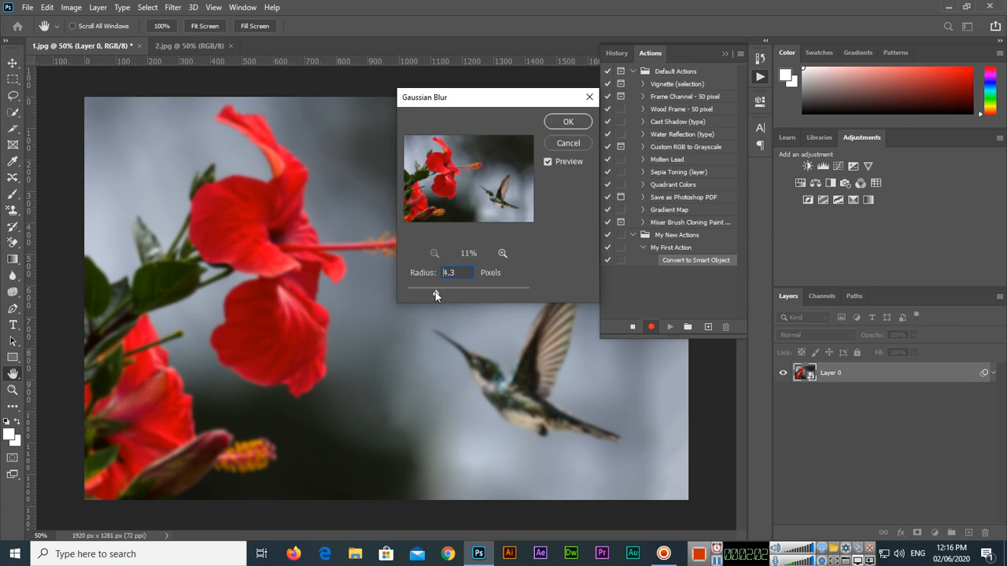
pyautogui.moveTo(440, 291); pyautogui.dragTo(430, 291)
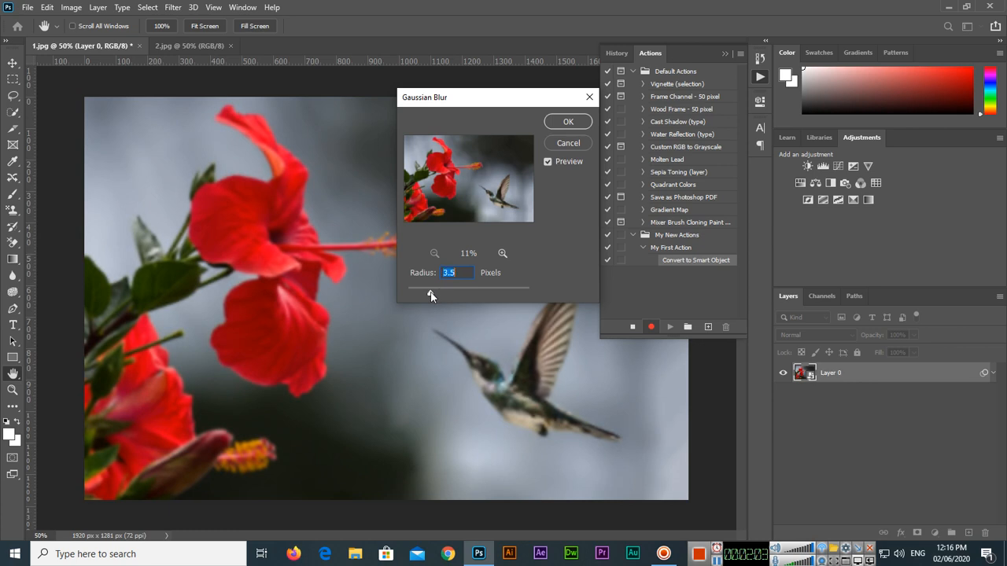
pyautogui.click(568, 122)
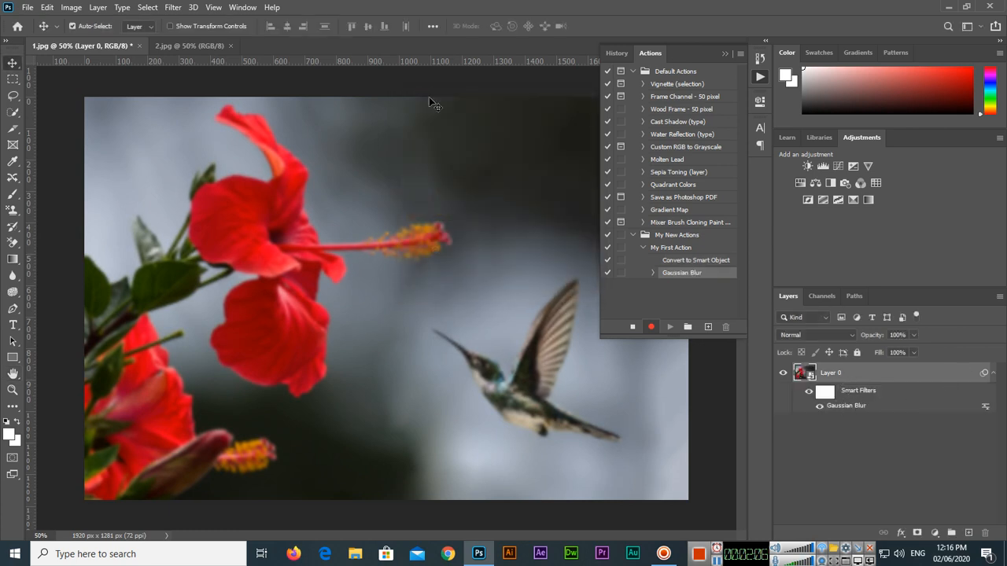
# Apply the Find Edges stylize filter to the blurred smart object layer.
pyautogui.click(173, 7)
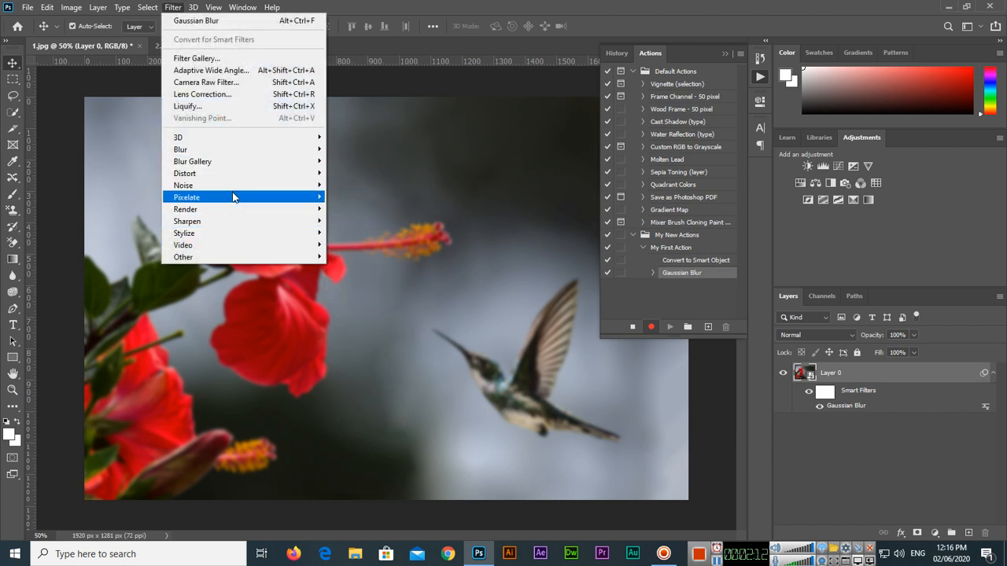
pyautogui.moveTo(234, 197)
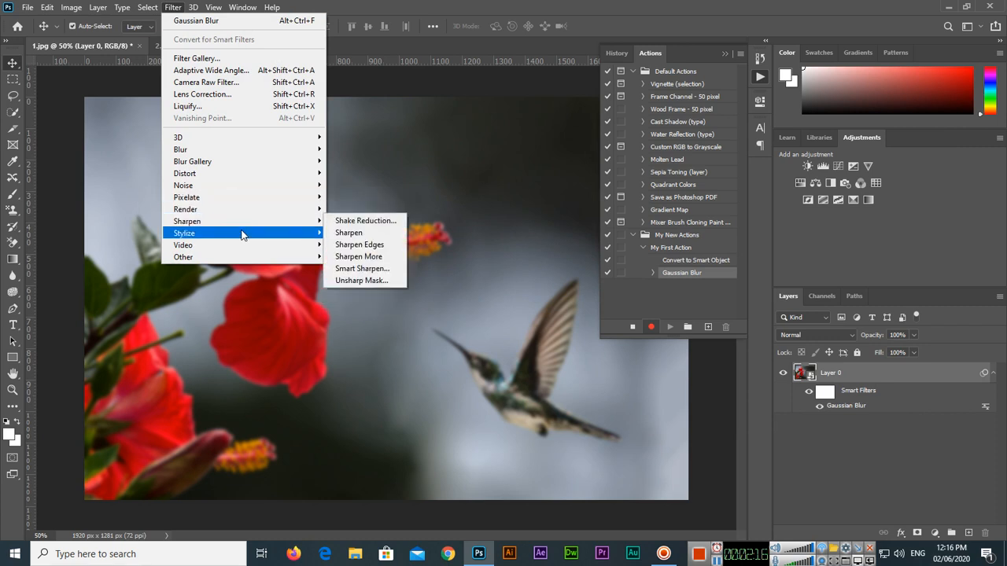
pyautogui.moveTo(242, 234)
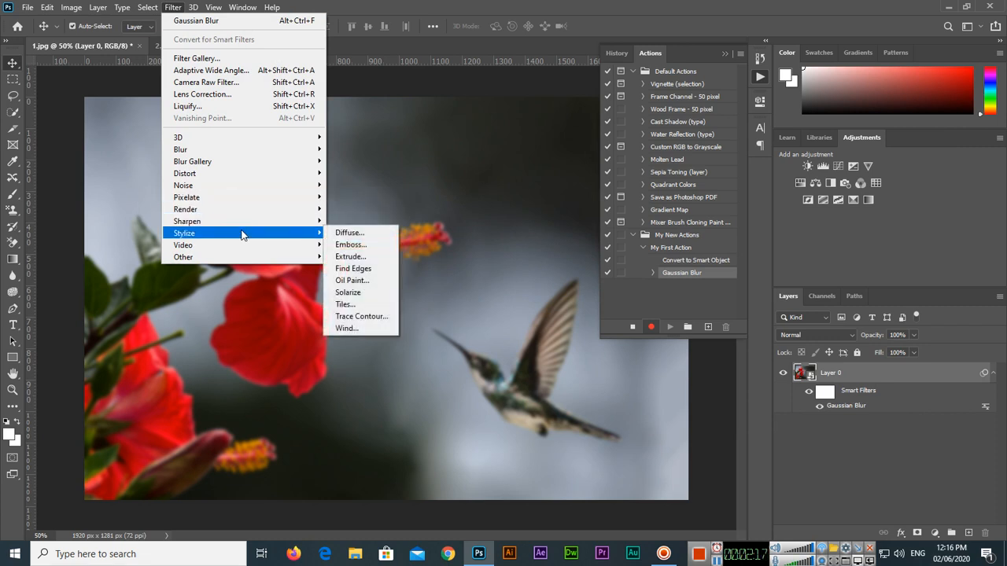
pyautogui.click(368, 269)
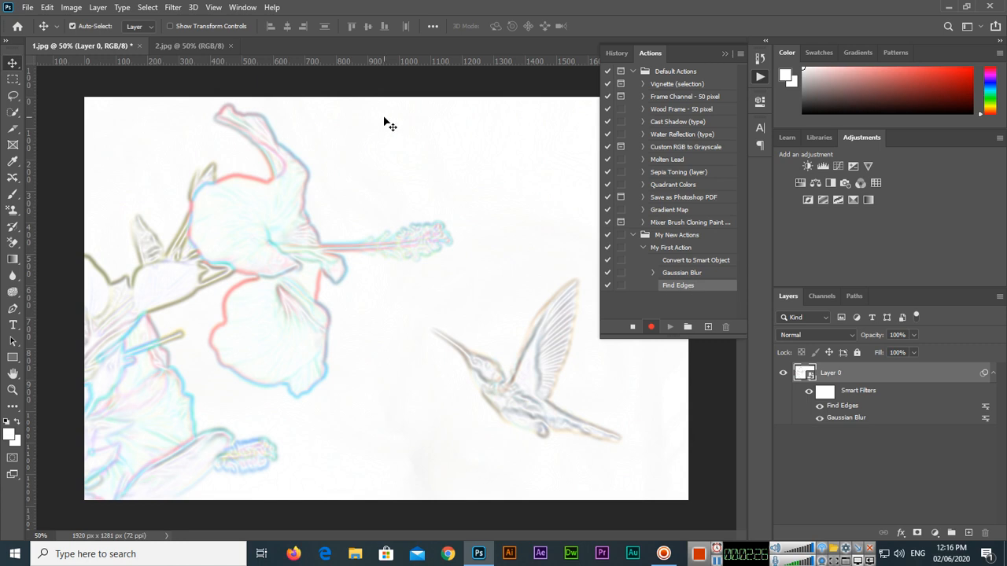
# Apply Unsharp Mask to the layer with amount 131%, radius 26.4 pixels and threshold 22 levels.
pyautogui.click(173, 7)
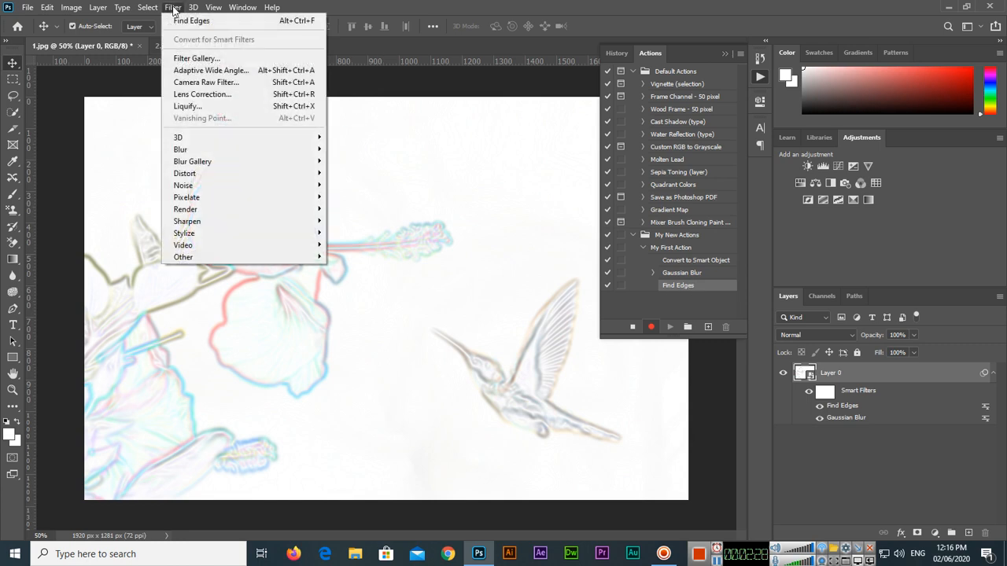
pyautogui.moveTo(255, 221)
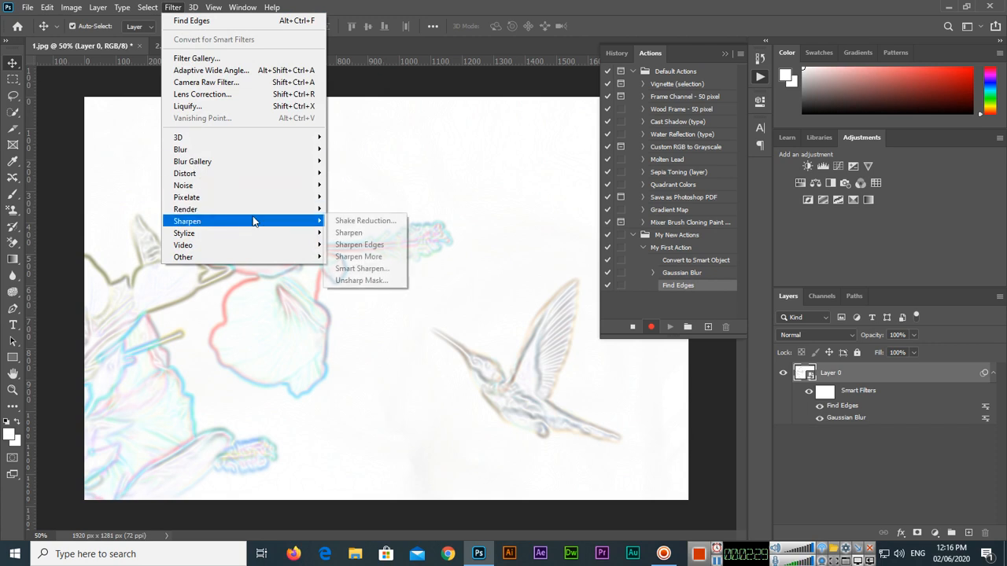
pyautogui.click(366, 281)
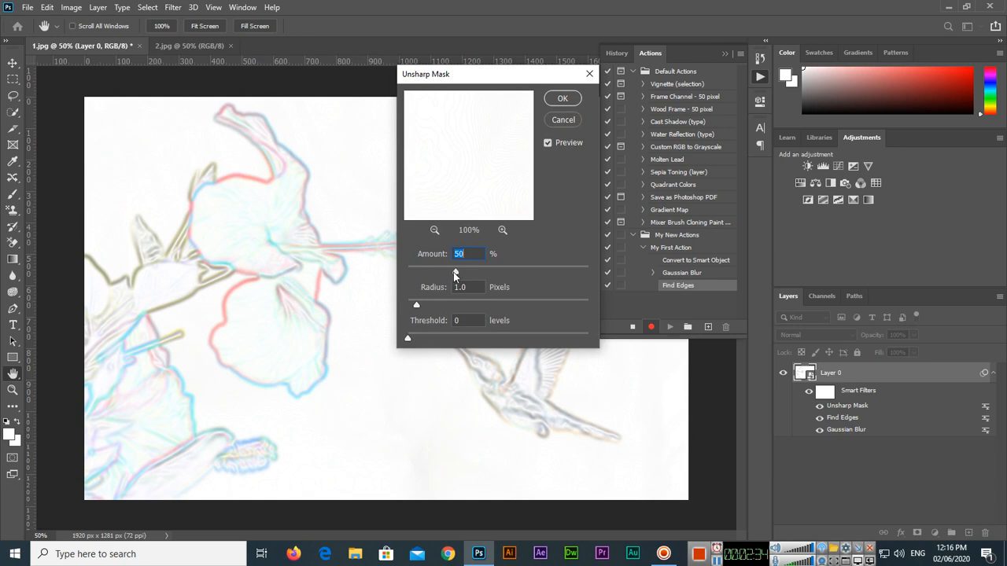
pyautogui.moveTo(455, 272); pyautogui.dragTo(439, 272)
pyautogui.click(433, 231)
pyautogui.click(434, 231)
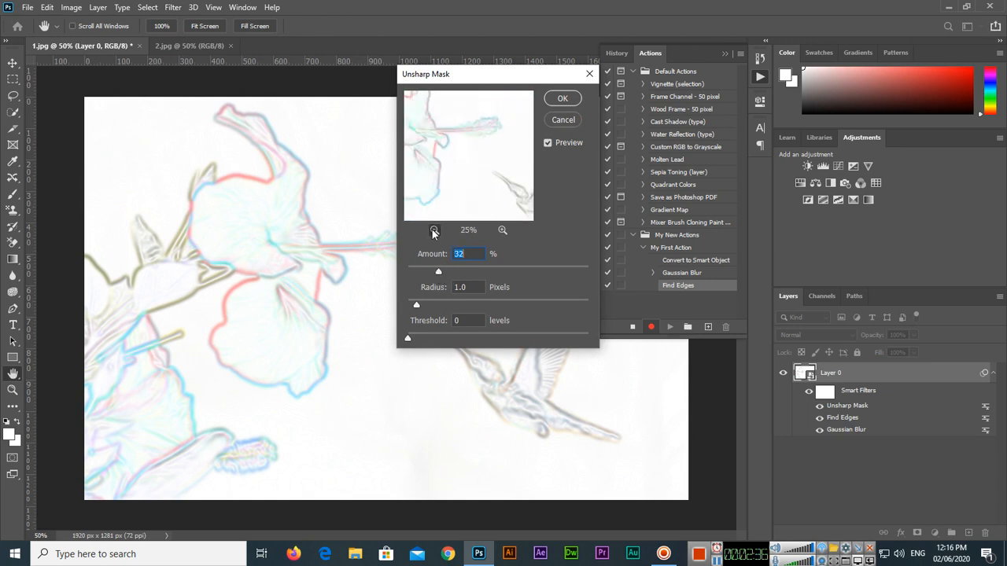
pyautogui.click(433, 230)
pyautogui.moveTo(439, 272); pyautogui.dragTo(520, 272)
pyautogui.moveTo(439, 301); pyautogui.dragTo(514, 296)
pyautogui.moveTo(408, 338)
pyautogui.mouseDown()
pyautogui.moveTo(449, 339)
pyautogui.moveTo(428, 336)
pyautogui.mouseUp()
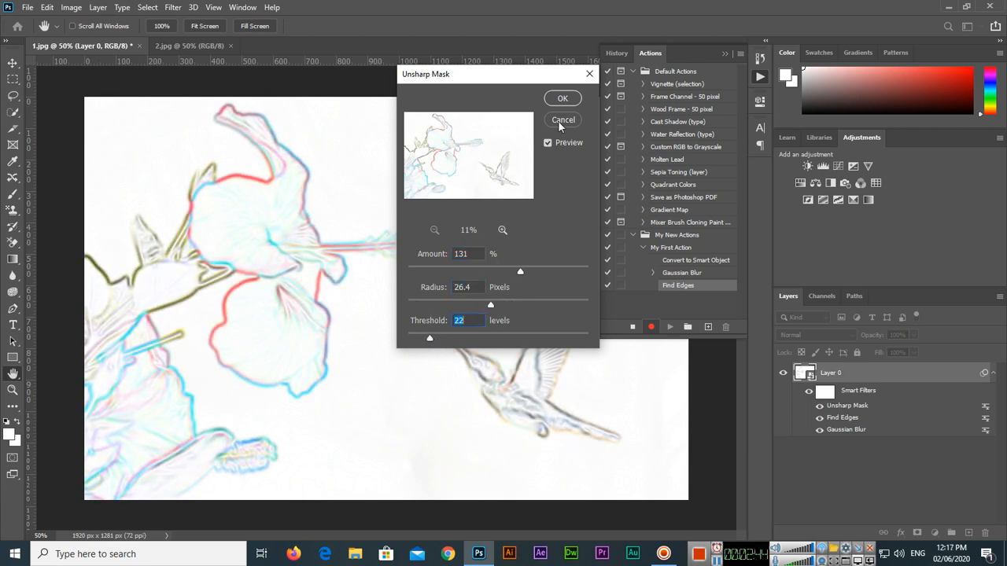
pyautogui.click(562, 98)
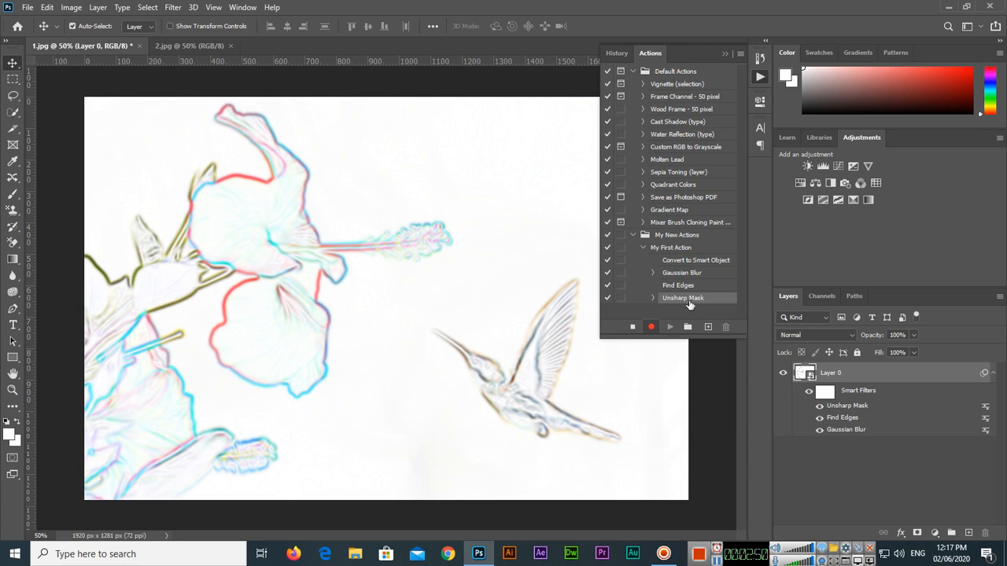
# Review the commands recorded in My First Action and stop the recording.
pyautogui.click(678, 288)
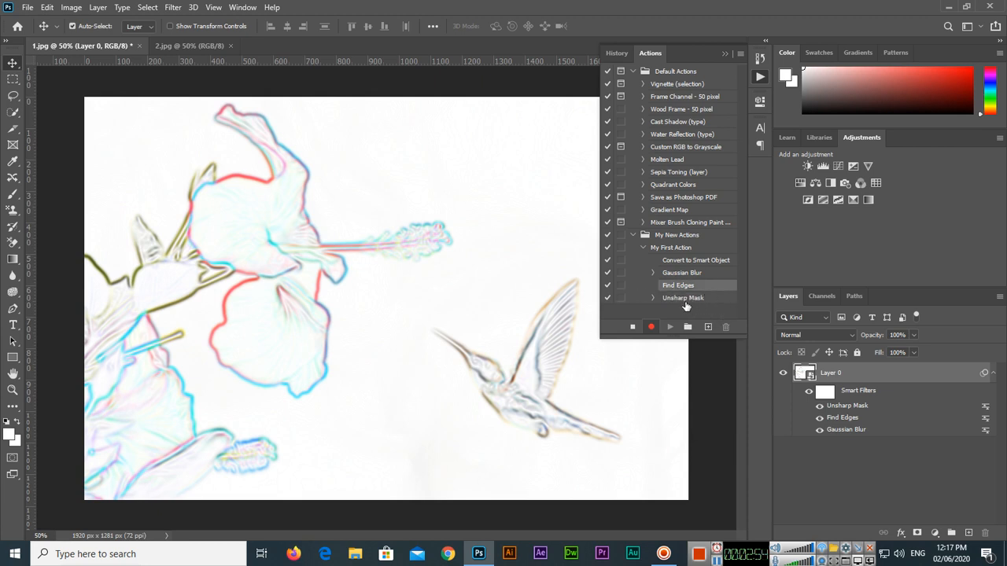
pyautogui.click(684, 262)
pyautogui.click(692, 274)
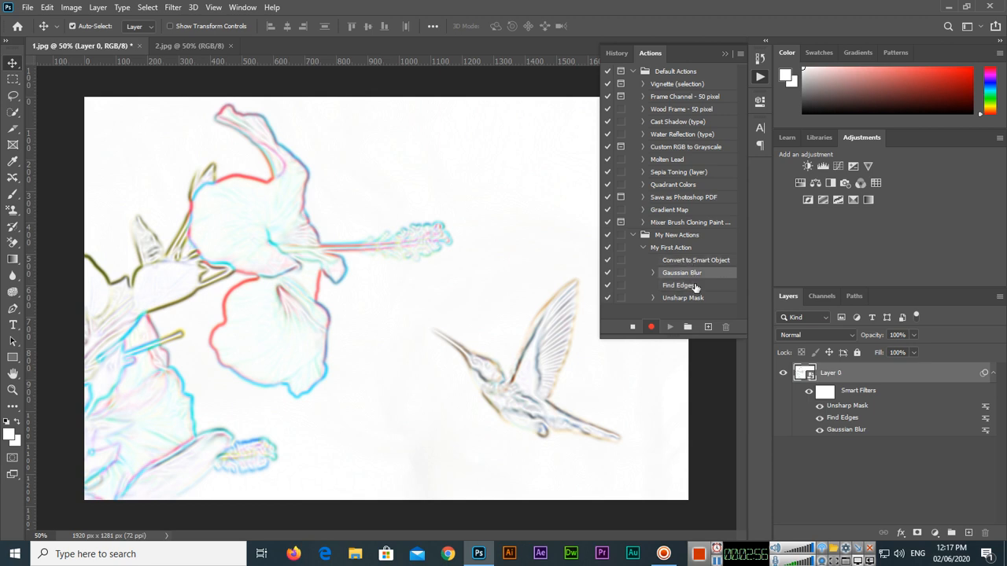
pyautogui.click(695, 287)
pyautogui.click(692, 297)
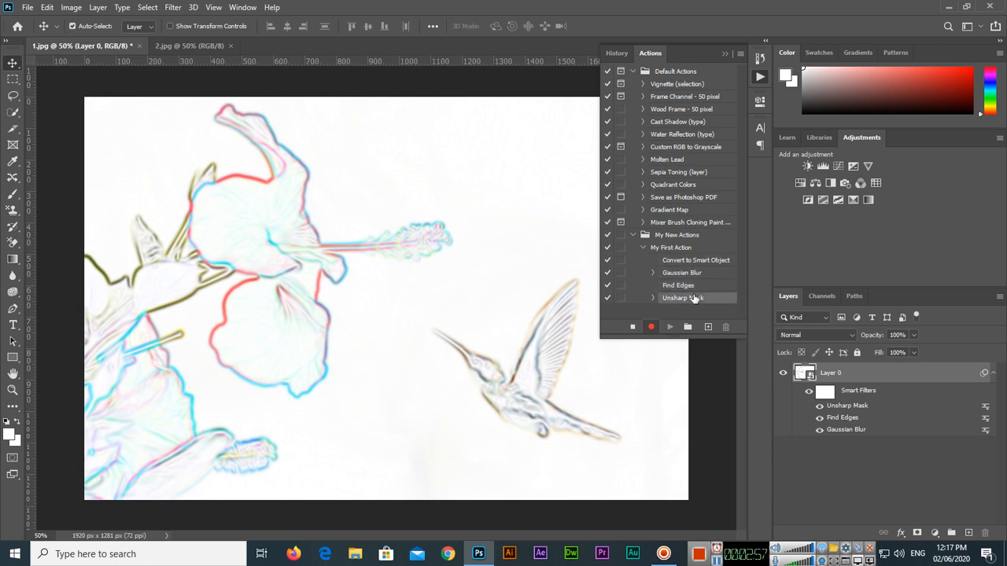
pyautogui.click(632, 328)
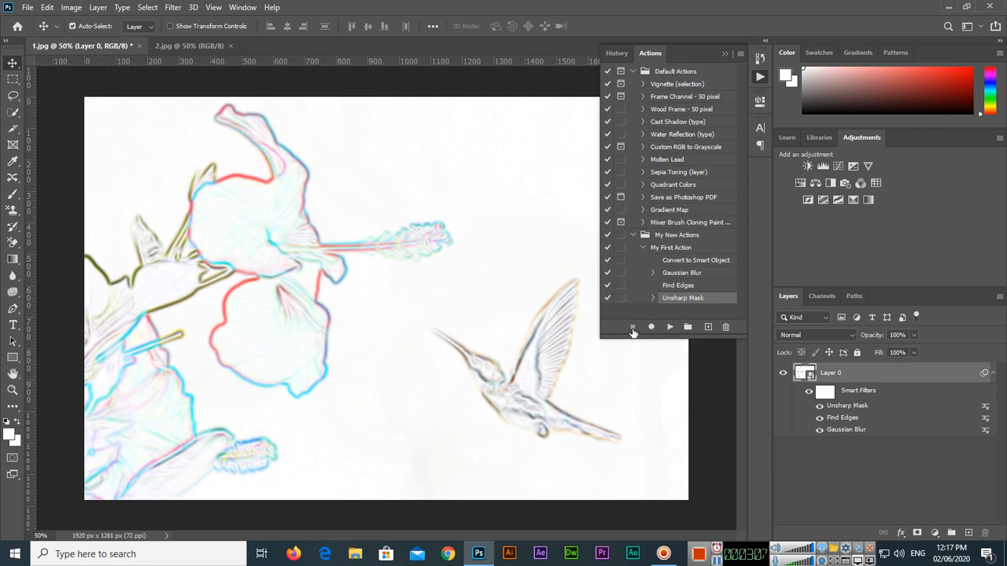
# Save the My New Actions set as an ATN file named My New Actions in the Actions presets folder.
pyautogui.click(683, 236)
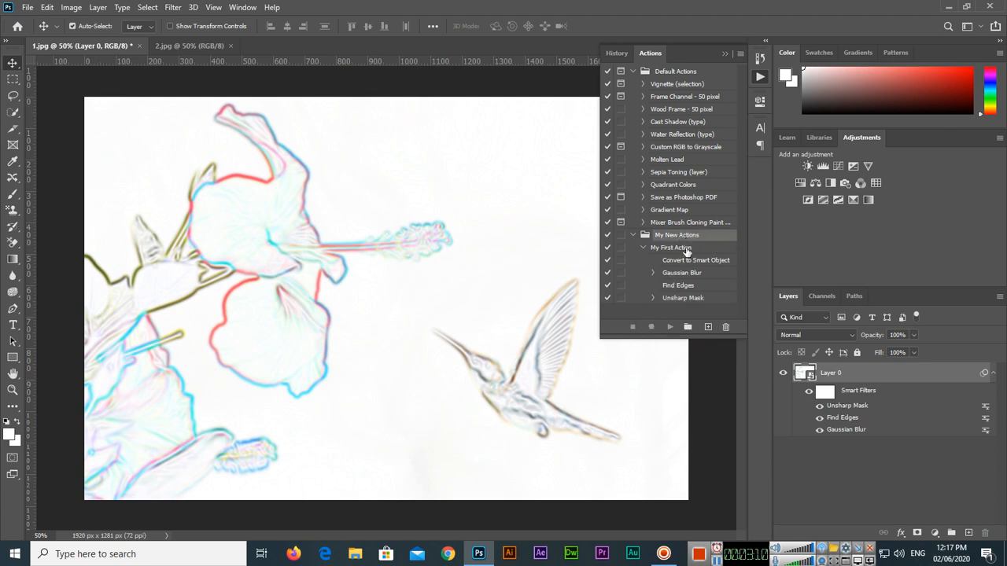
pyautogui.click(741, 53)
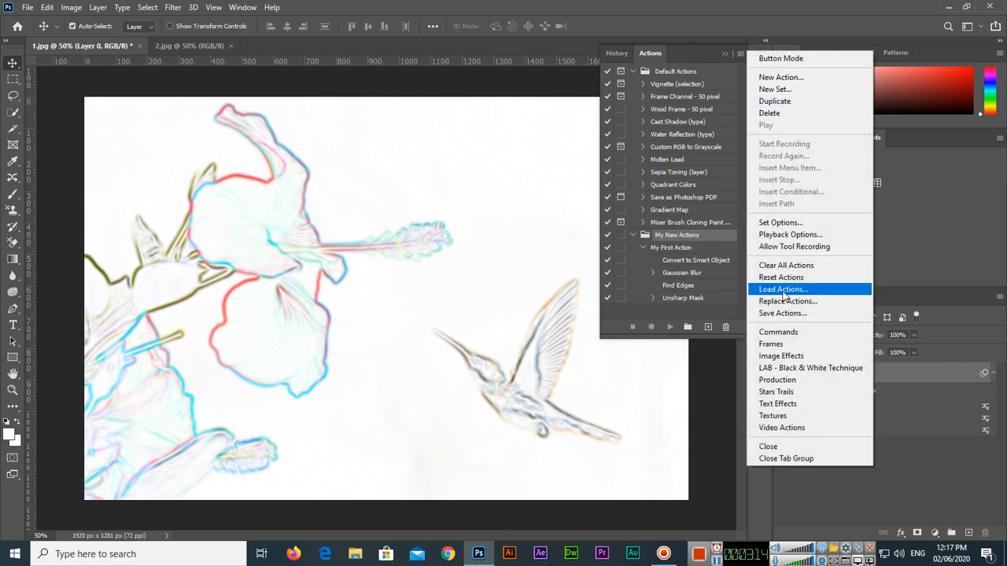
pyautogui.click(807, 314)
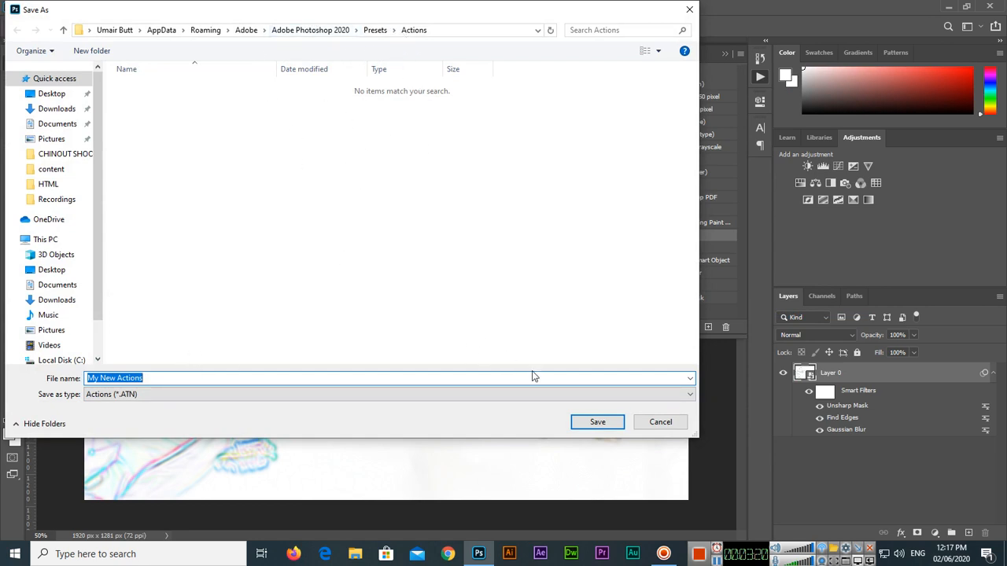
pyautogui.click(596, 426)
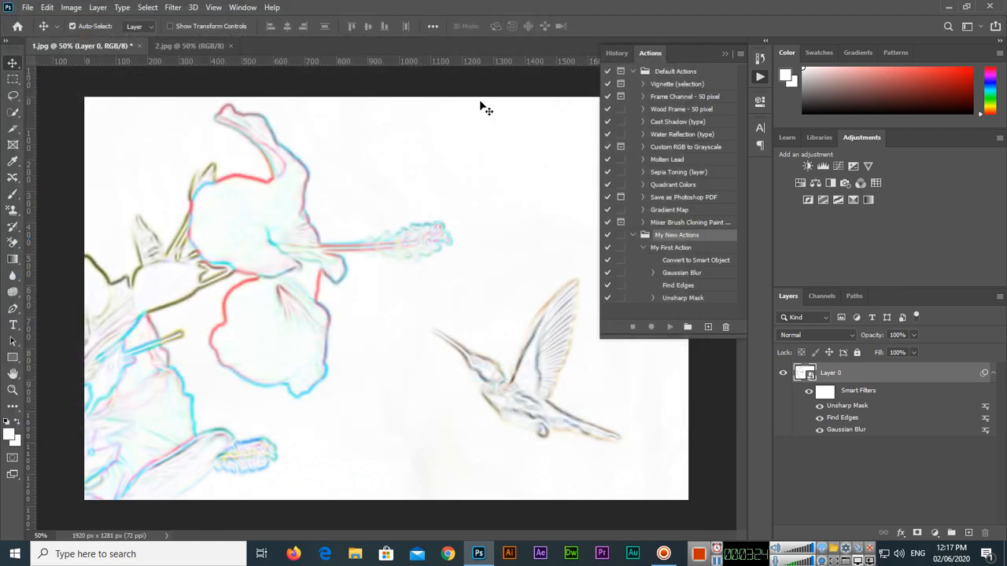
# Play My First Action from the My New Actions set on 2.jpg.
pyautogui.click(193, 45)
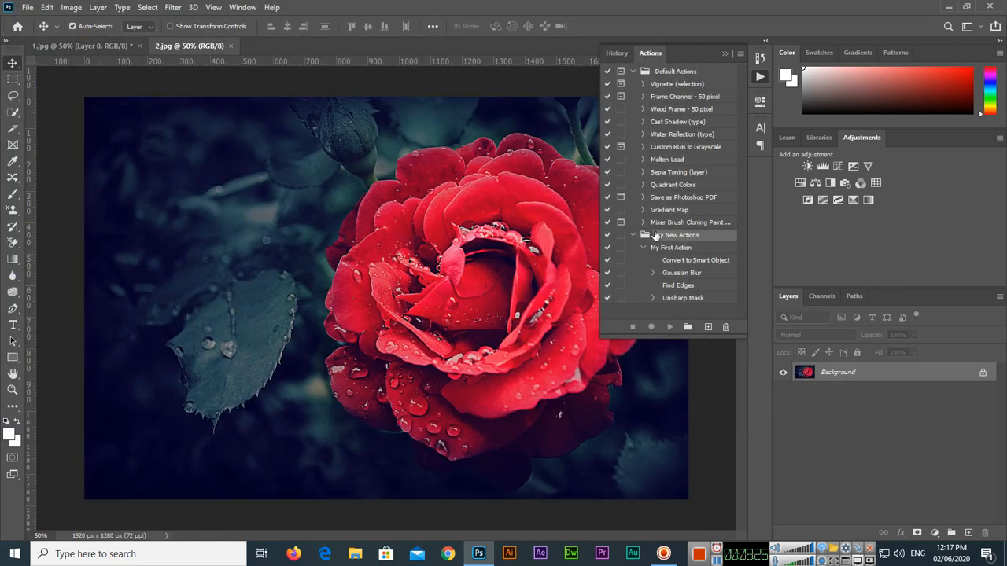
pyautogui.click(677, 251)
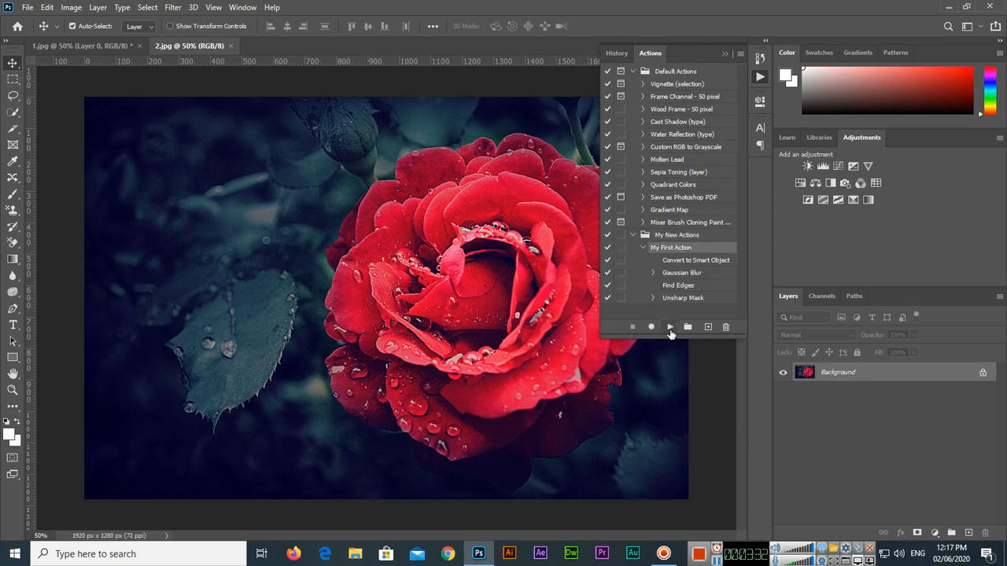
pyautogui.click(669, 332)
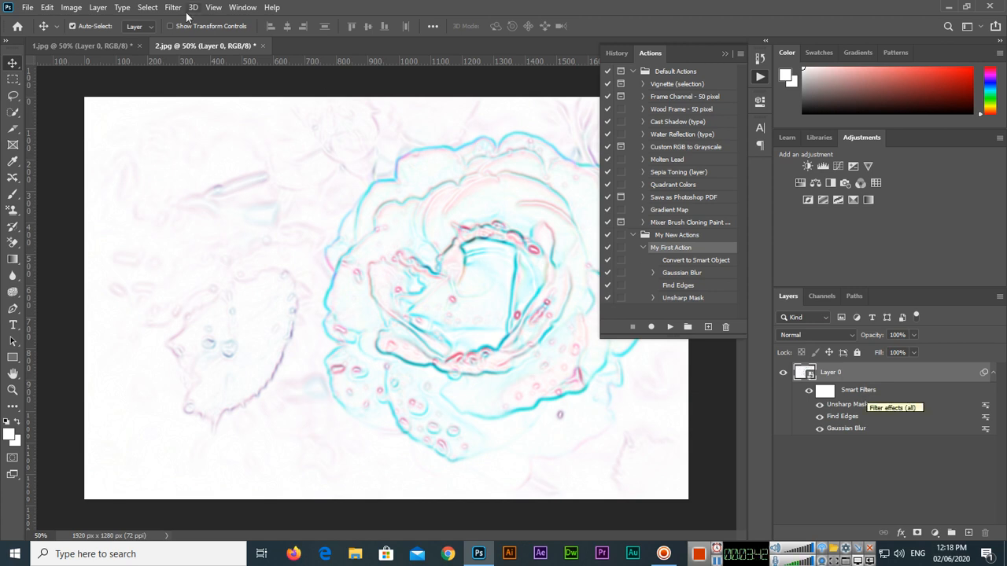
# Compare the processed 1.jpg and 2.jpg, checking their layers and smart filters against the commands recorded in My First Action.
pyautogui.click(87, 44)
pyautogui.click(190, 46)
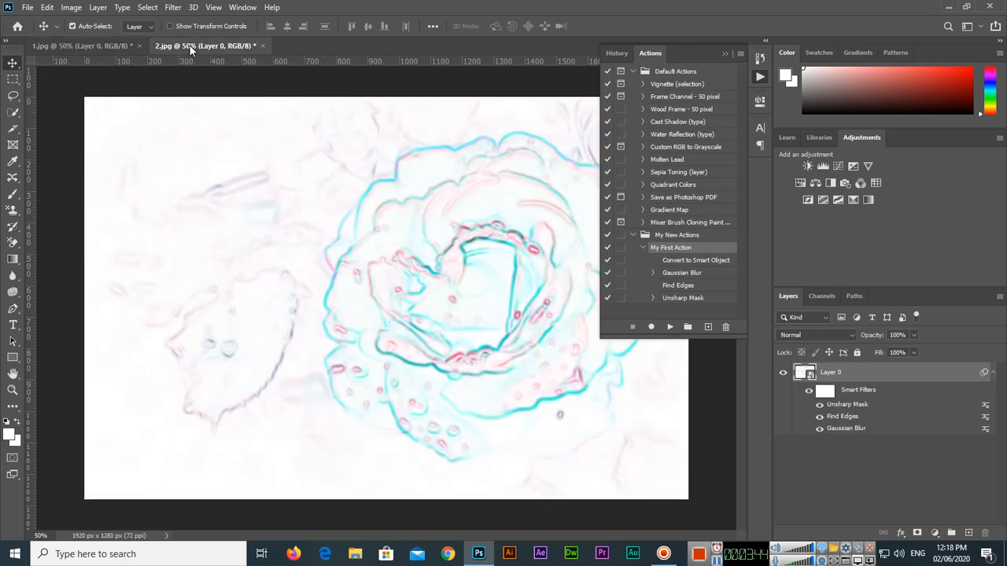
pyautogui.click(101, 44)
pyautogui.rightClick(886, 369)
pyautogui.click(911, 367)
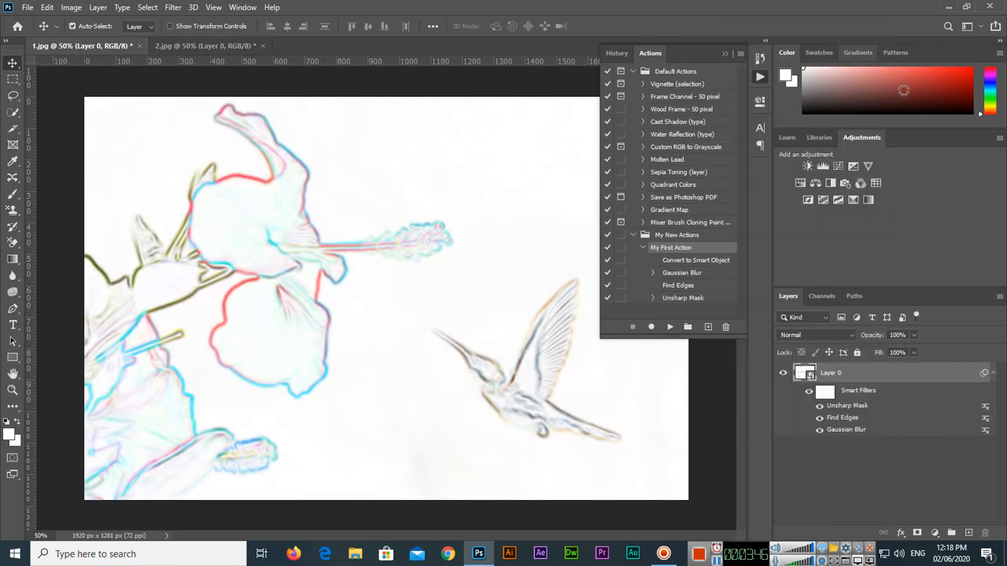
pyautogui.rightClick(933, 373)
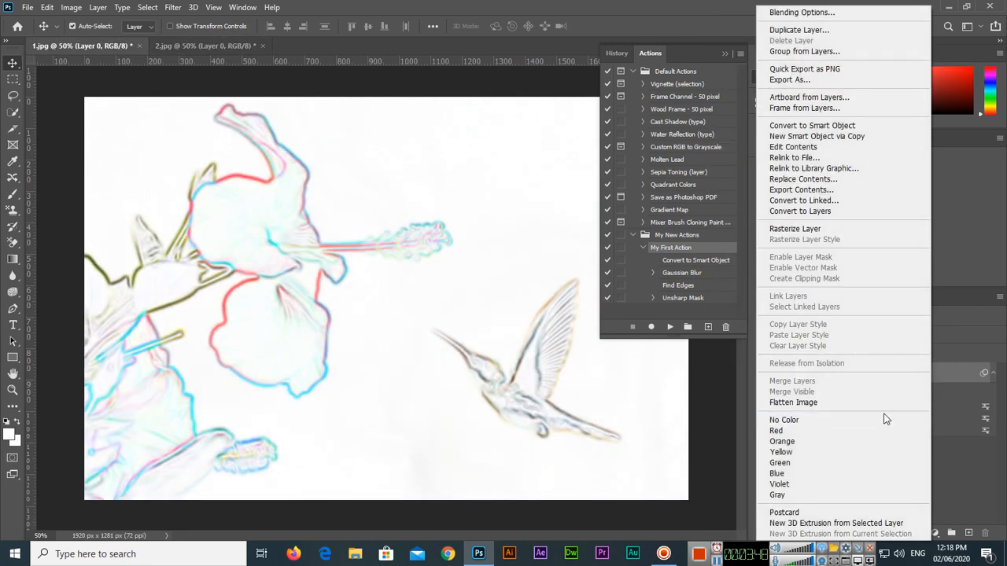
pyautogui.click(578, 6)
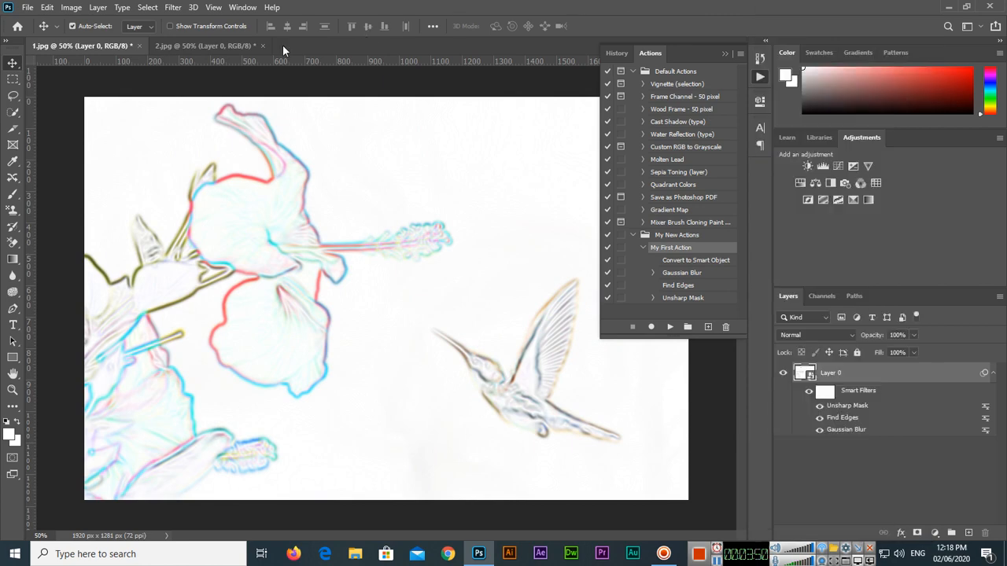
pyautogui.click(247, 47)
pyautogui.click(721, 262)
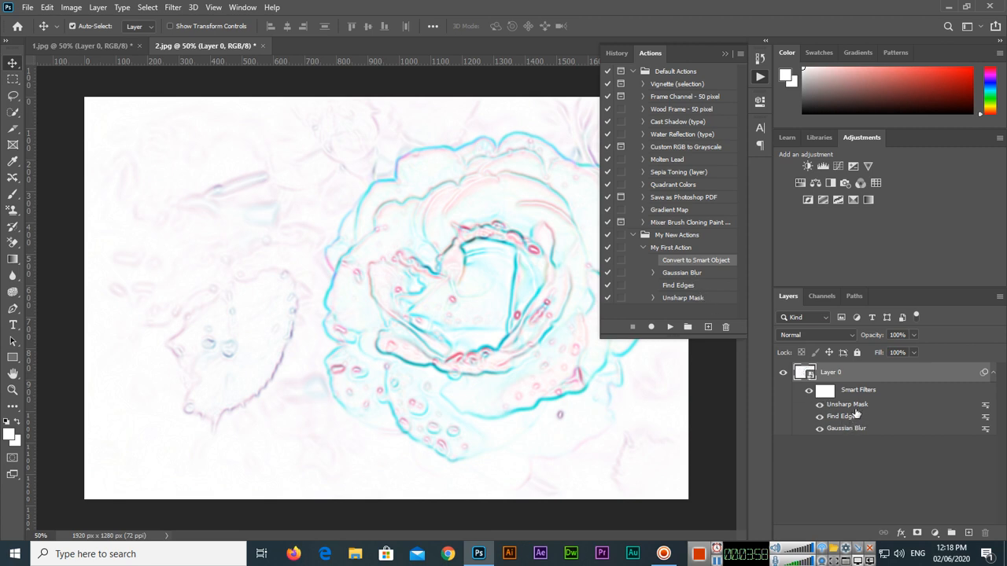
pyautogui.click(98, 46)
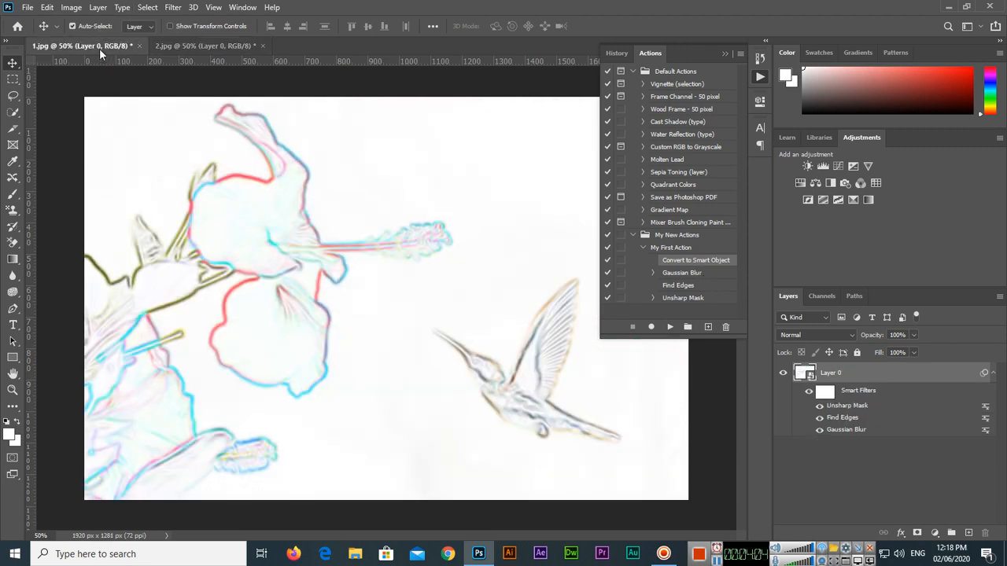
pyautogui.click(170, 45)
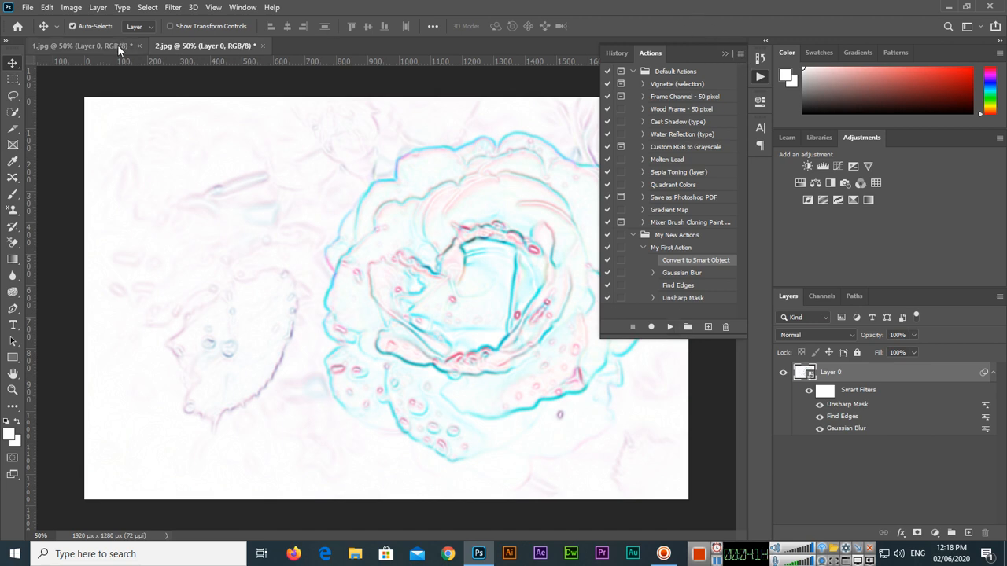
# Open the Image Processor script, enable running an action and choose the open images as the source.
pyautogui.click(27, 7)
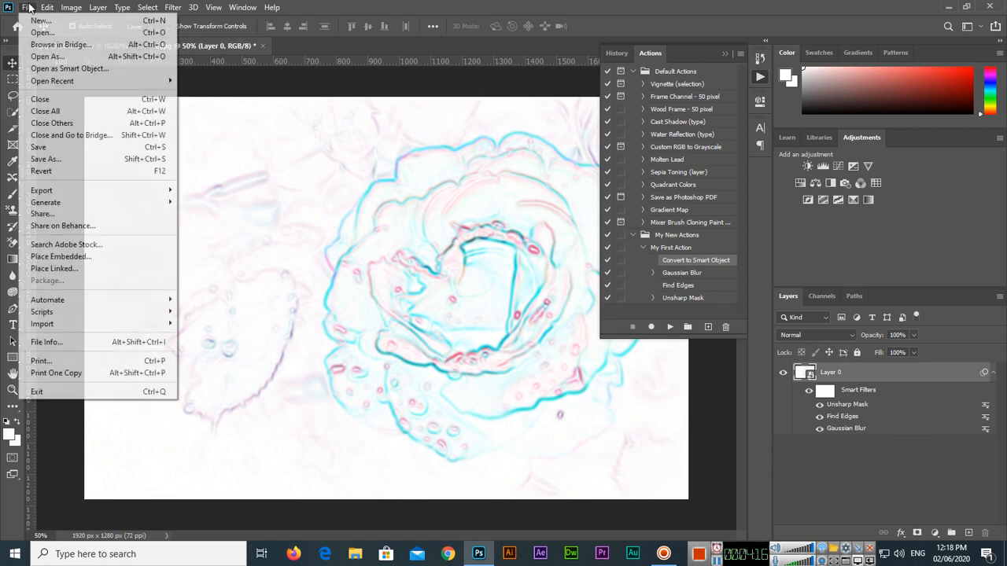
pyautogui.moveTo(94, 312)
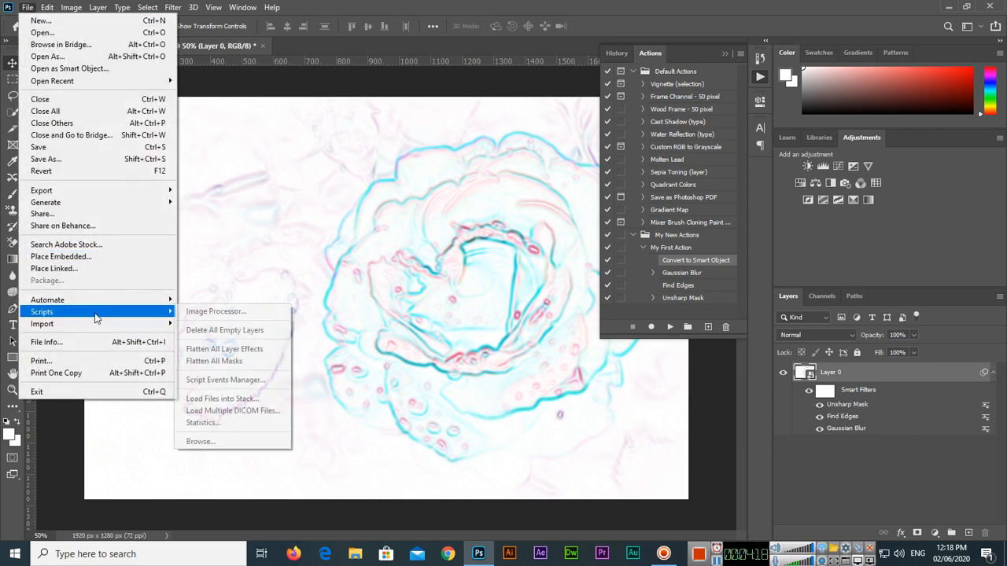
pyautogui.click(243, 317)
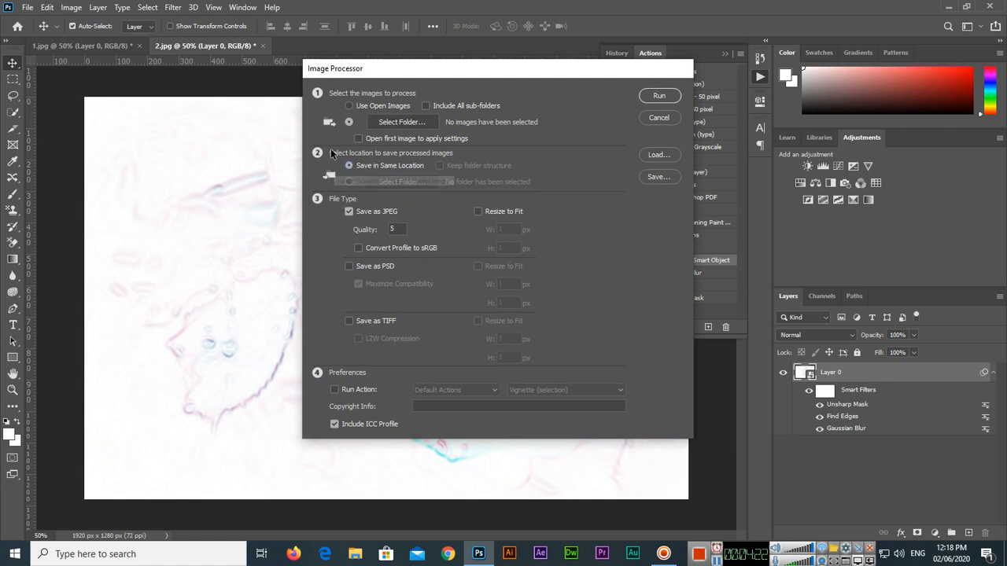
pyautogui.click(335, 391)
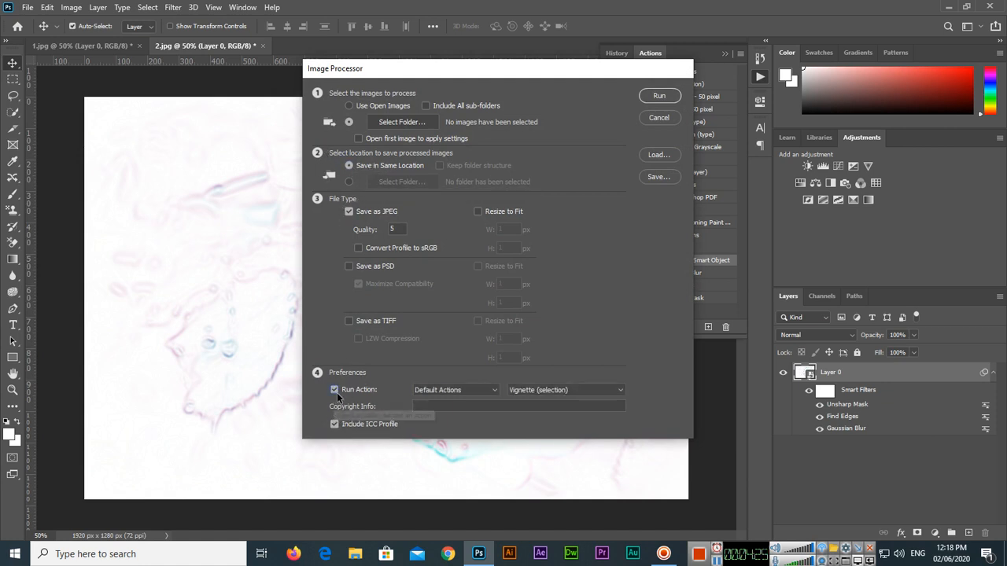
pyautogui.click(349, 105)
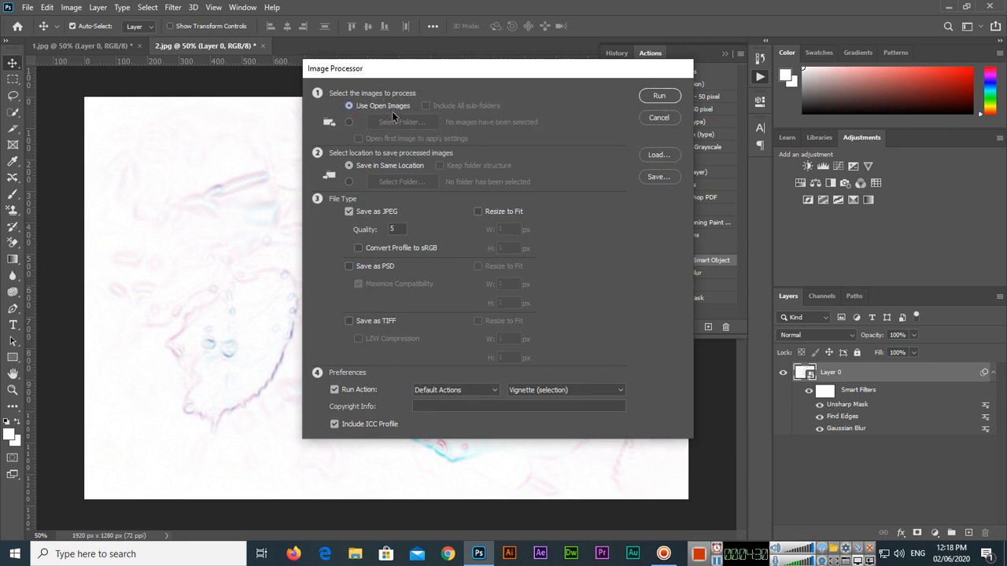
pyautogui.click(350, 123)
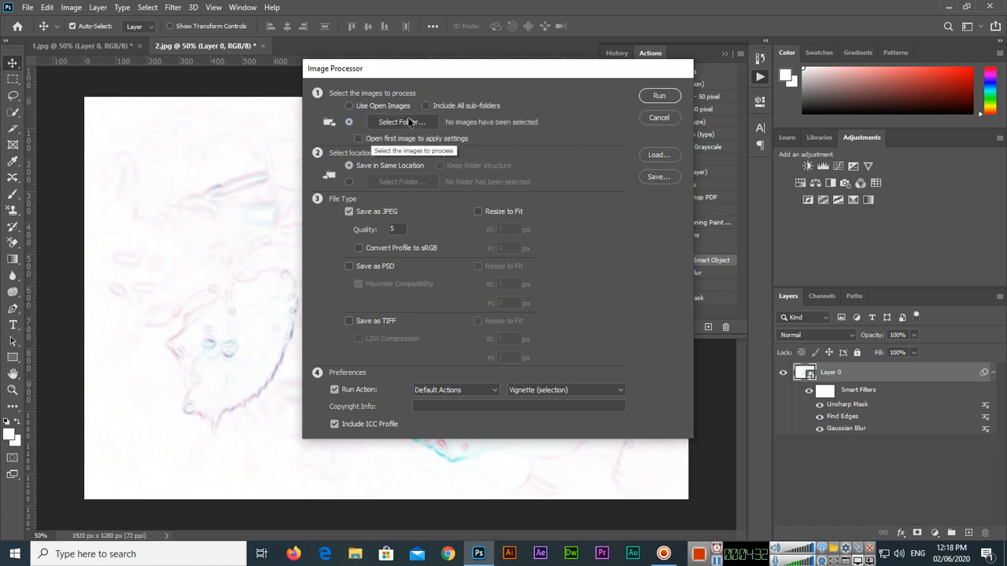
pyautogui.click(363, 105)
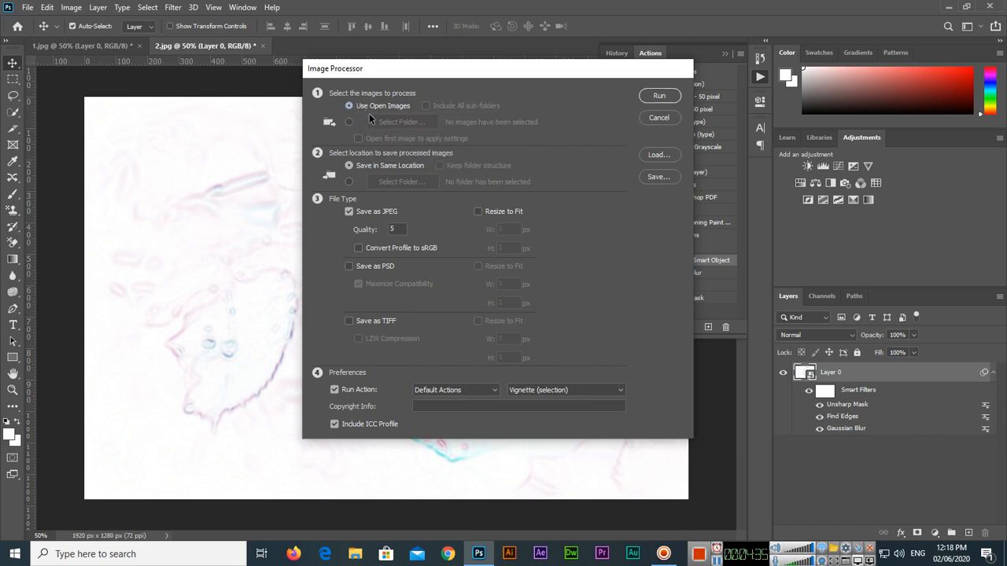
# Choose My First Action from the My New Actions set as the action to apply and run the Image Processor.
pyautogui.click(453, 390)
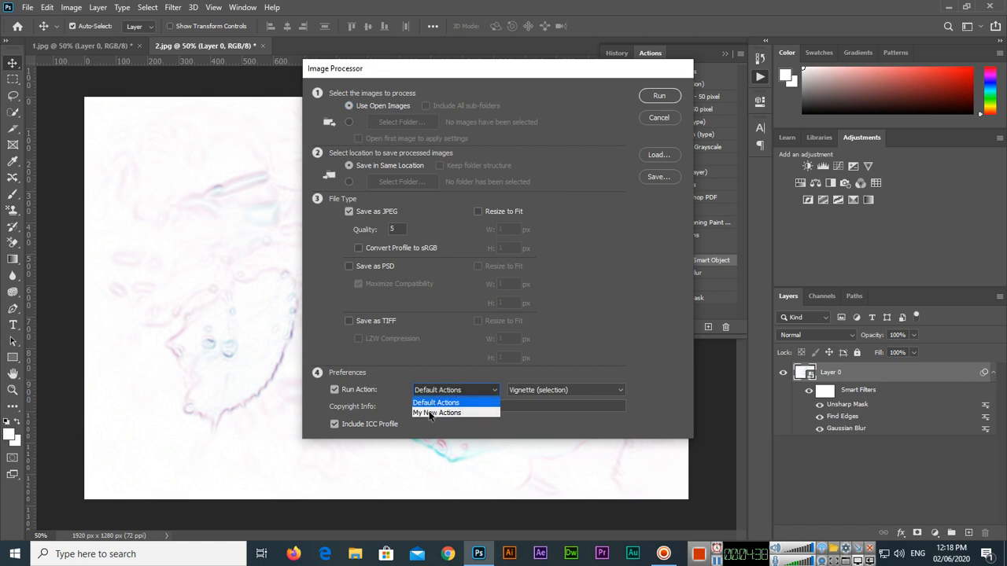
pyautogui.click(449, 412)
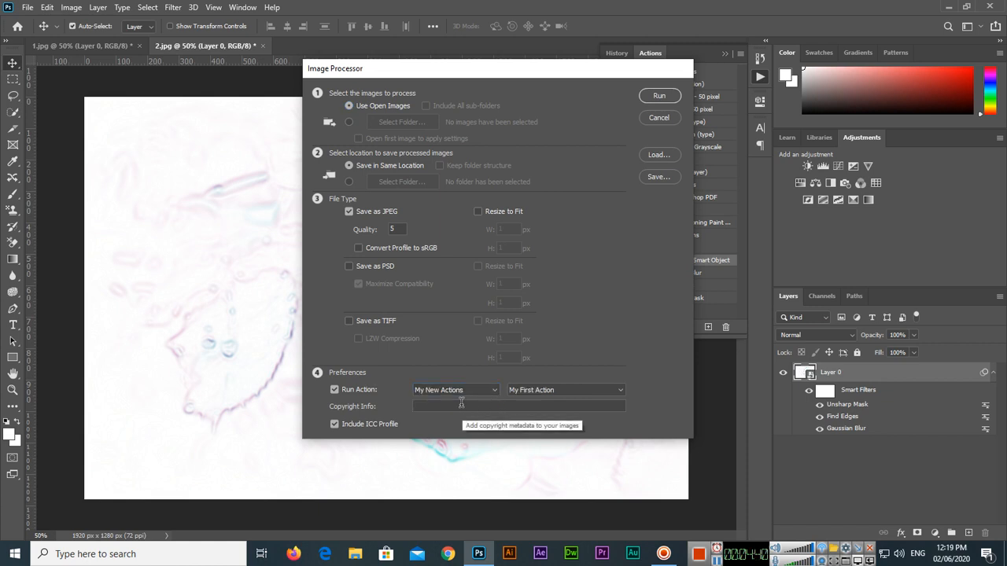
pyautogui.click(575, 391)
pyautogui.click(575, 390)
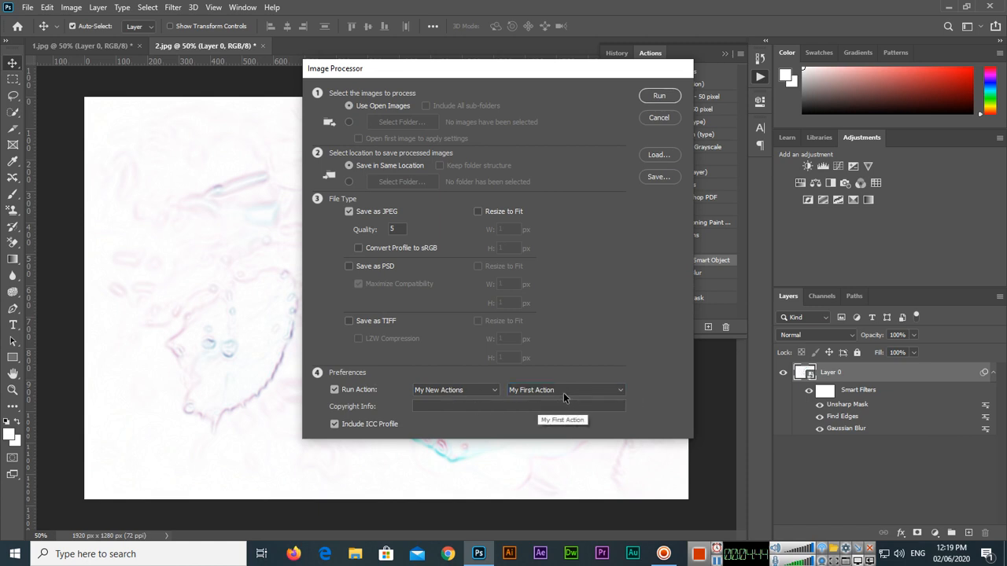
pyautogui.click(566, 392)
pyautogui.click(570, 389)
pyautogui.click(667, 97)
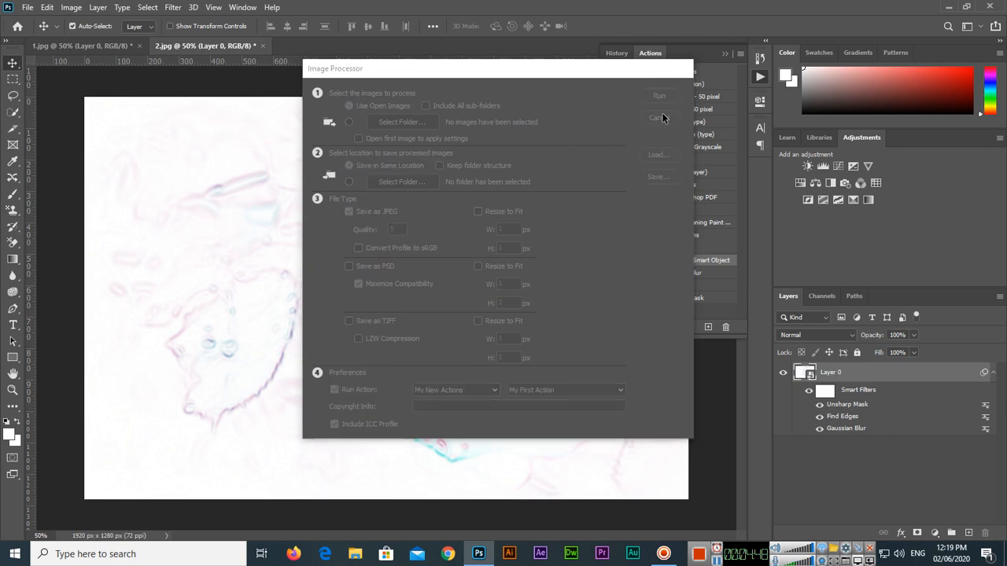